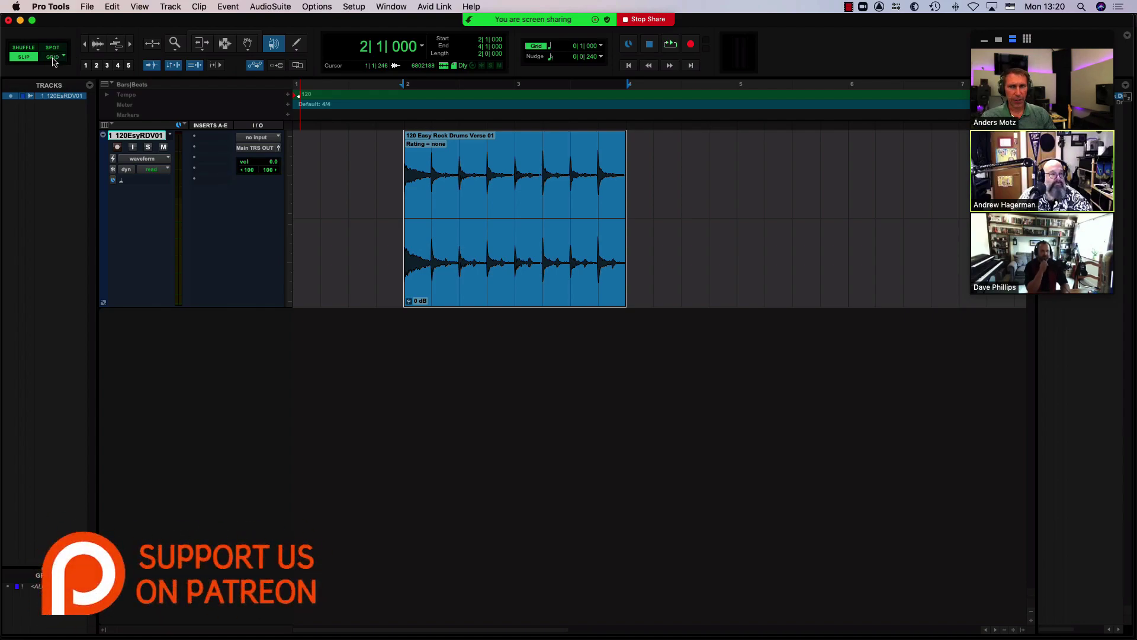
- Enable Grid edit mode and the Smart Tool, then test-move the drum clip at bar 2
{"action": "left_click", "coordinate": [51, 58]}
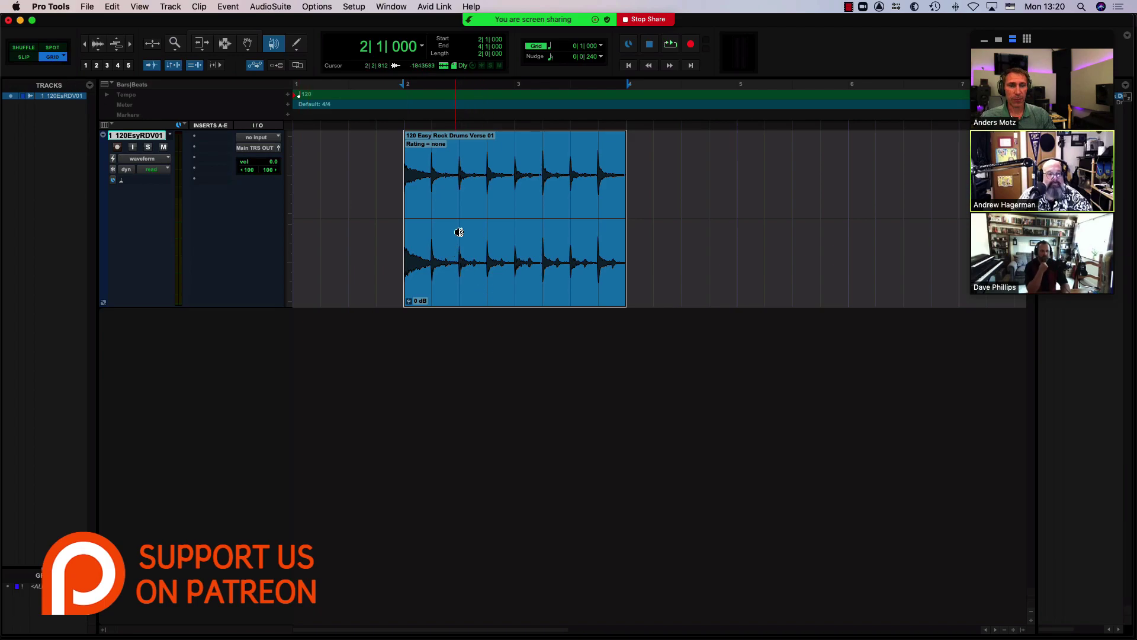
{"action": "key", "text": "super+7"}
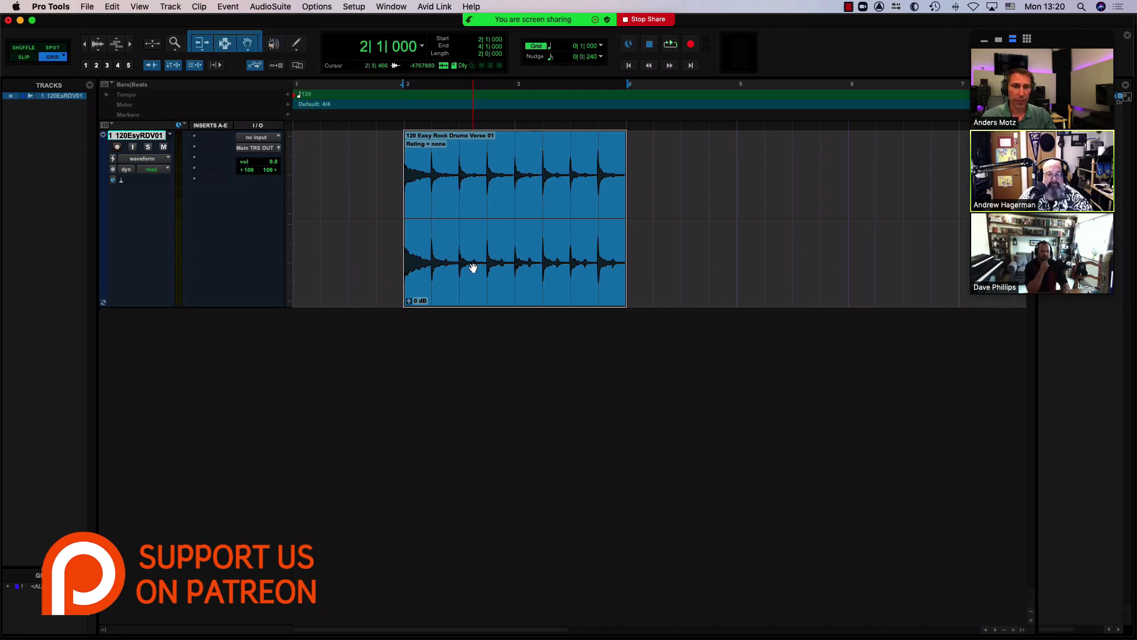
{"action": "mouse_move", "coordinate": [472, 262]}
{"action": "left_mouse_down"}
{"action": "mouse_move", "coordinate": [506, 262]}
{"action": "mouse_move", "coordinate": [472, 261]}
{"action": "left_mouse_up"}
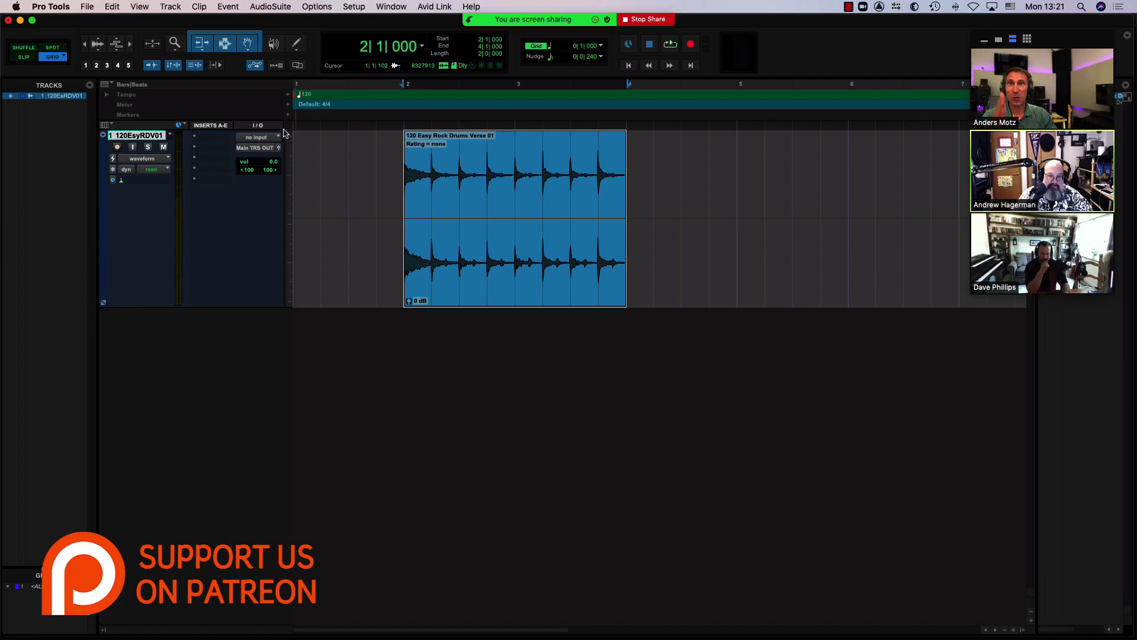
- Switch to Relative Grid mode and move the drum clip to 2|1|348, just past bar 2
{"action": "left_click", "coordinate": [64, 58]}
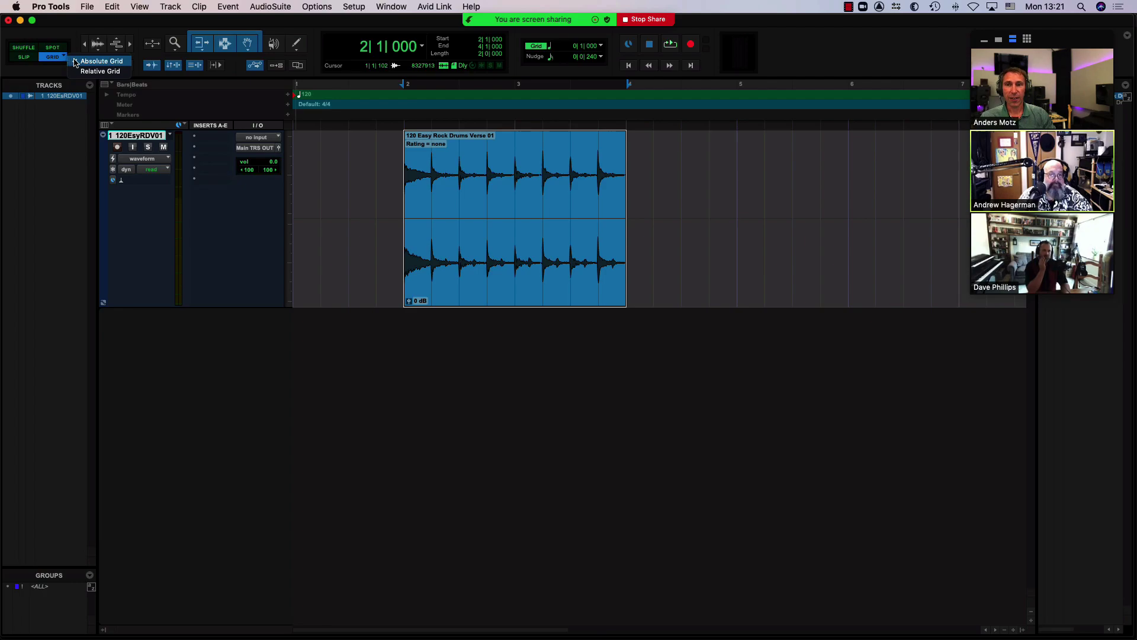
{"action": "left_click", "coordinate": [119, 76]}
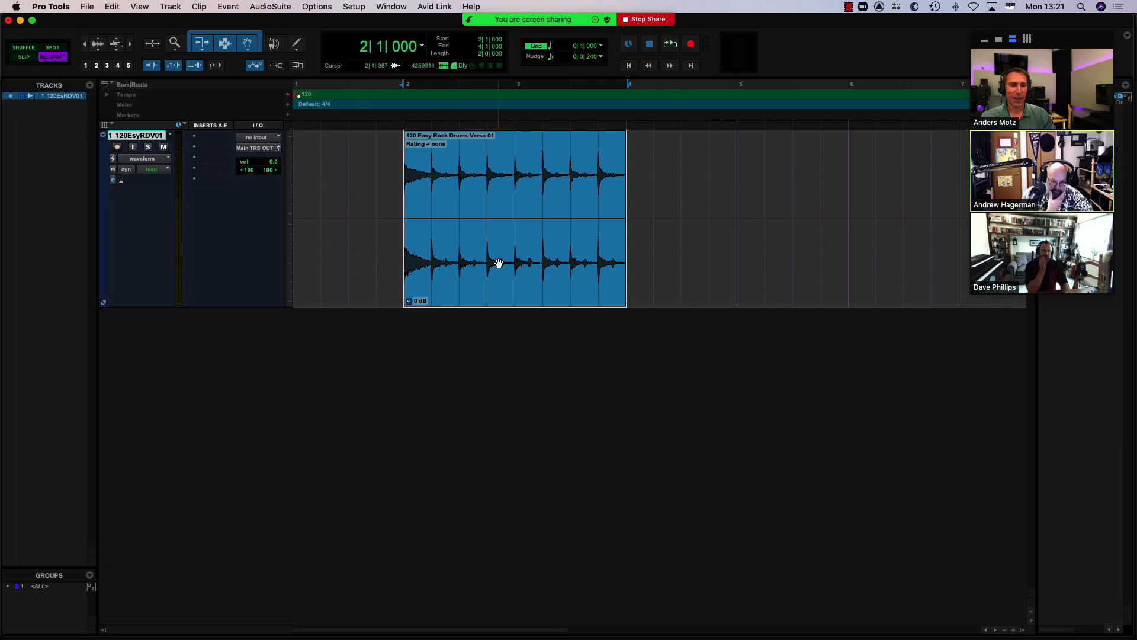
{"action": "left_click_drag", "start_coordinate": [474, 262], "coordinate": [486, 266]}
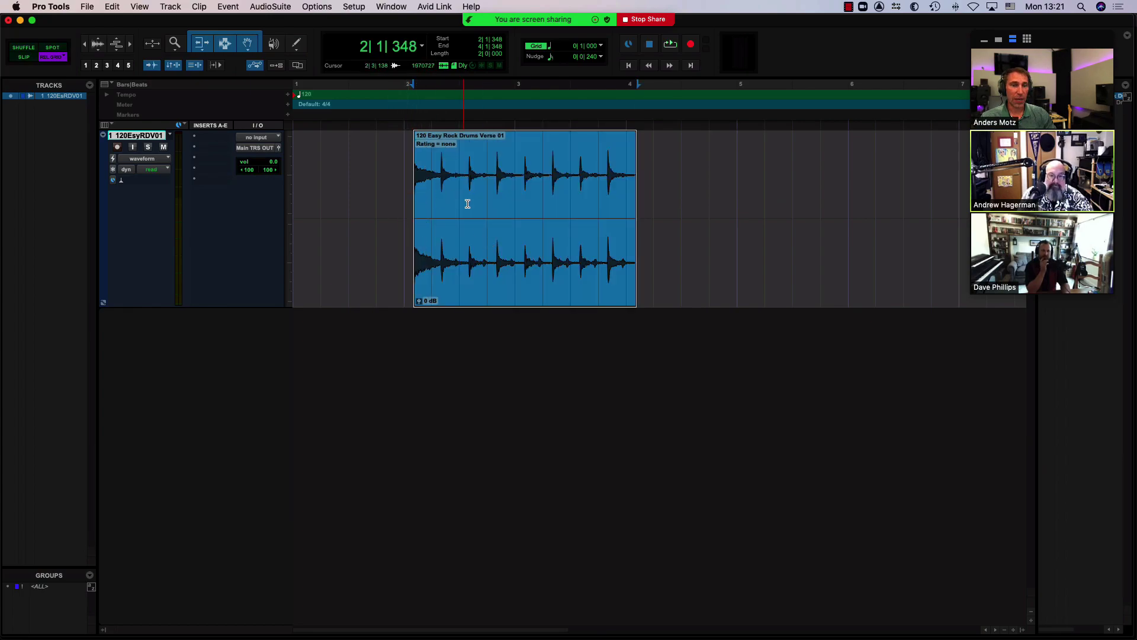
- Undo and redo the move, shift the clip by beats, and trim its start to past bar 3
{"action": "key", "text": "super+z"}
{"action": "key", "text": "super+shift+z"}
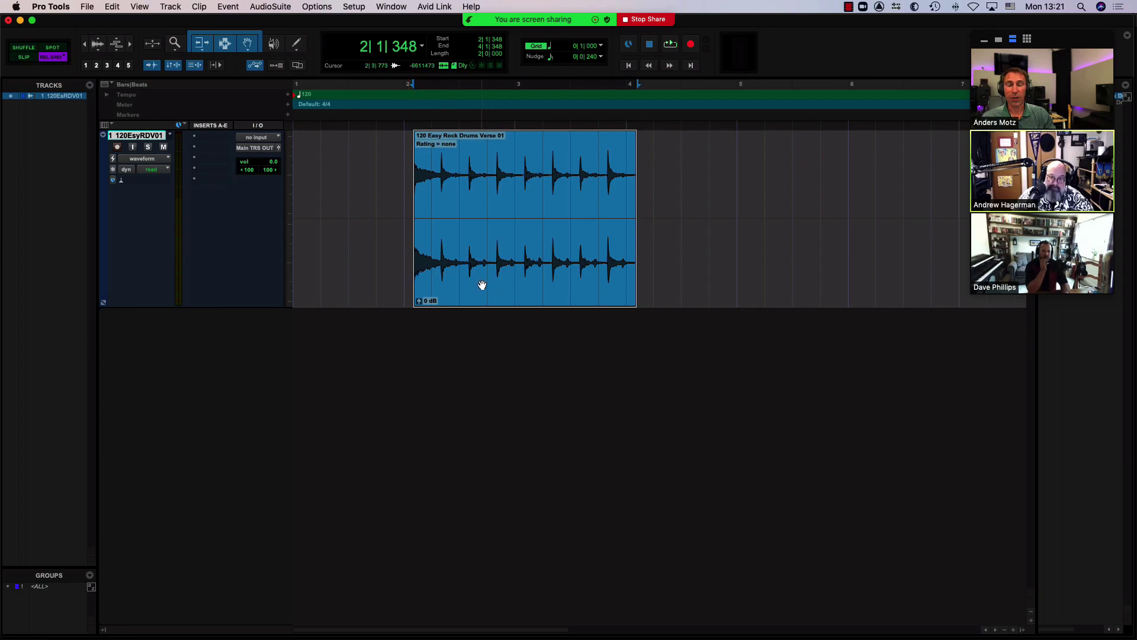
{"action": "left_click_drag", "start_coordinate": [487, 292], "coordinate": [586, 281]}
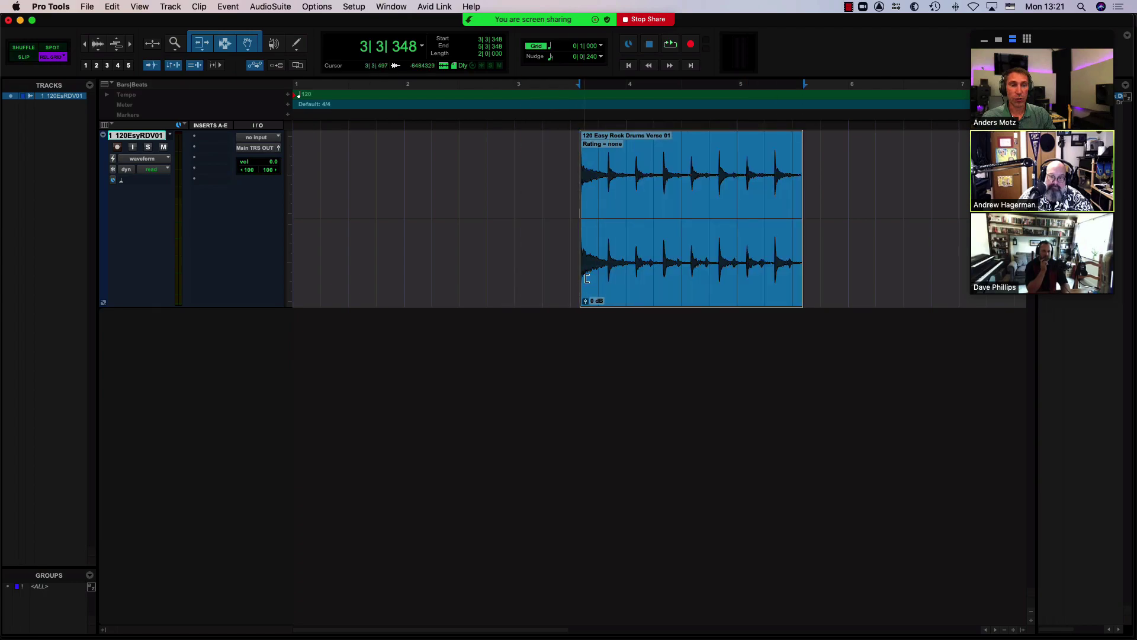
{"action": "left_click_drag", "start_coordinate": [677, 295], "coordinate": [613, 295]}
{"action": "mouse_move", "coordinate": [530, 203]}
{"action": "left_mouse_down"}
{"action": "mouse_move", "coordinate": [602, 204]}
{"action": "mouse_move", "coordinate": [529, 204]}
{"action": "left_mouse_up"}
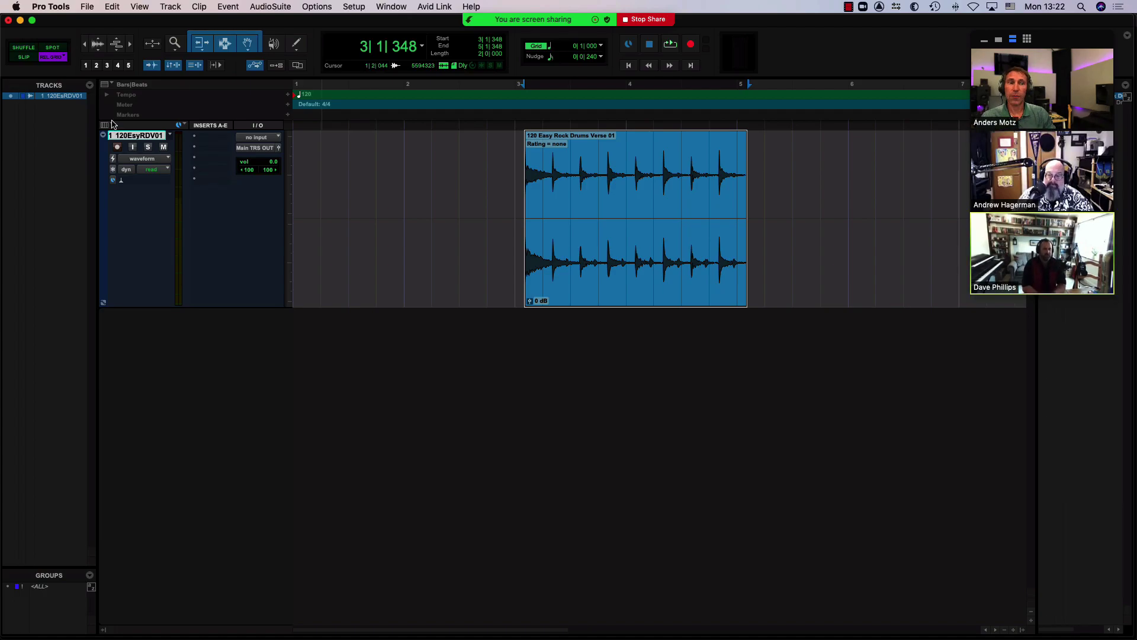
- Return to Absolute Grid, snap the clip to bar 3, then offset it to 3|1|205
{"action": "left_click", "coordinate": [65, 59]}
{"action": "left_click", "coordinate": [89, 47]}
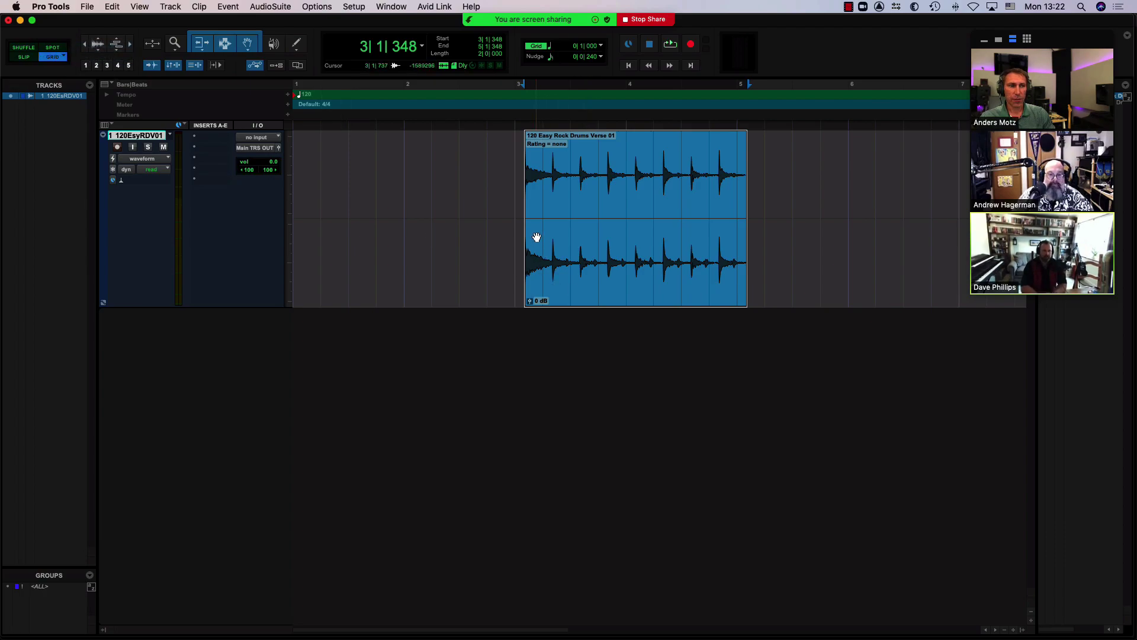
{"action": "left_click_drag", "start_coordinate": [536, 237], "coordinate": [524, 237]}
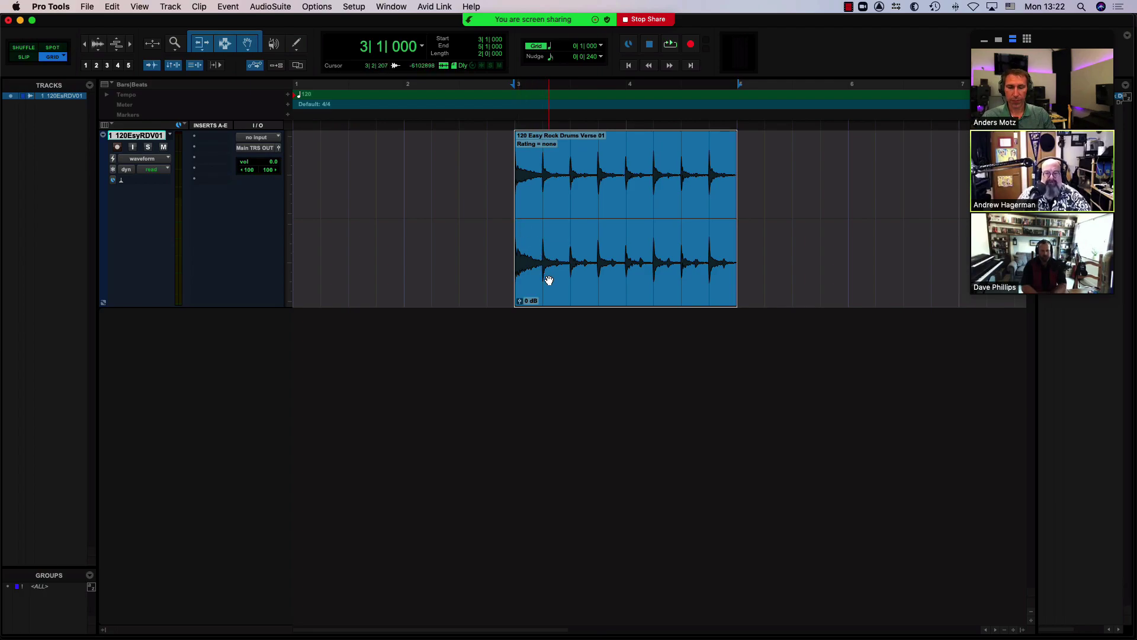
{"action": "left_click_drag", "start_coordinate": [549, 280], "coordinate": [556, 281]}
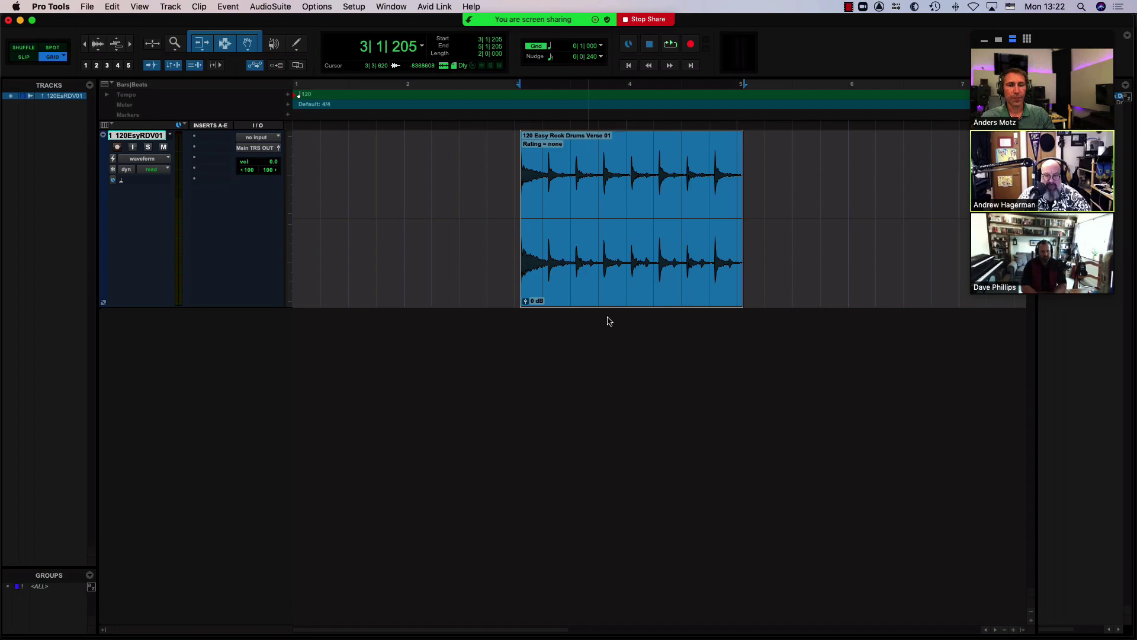
{"action": "scroll", "coordinate": [581, 290], "scroll_direction": "right", "scroll_amount": 5}
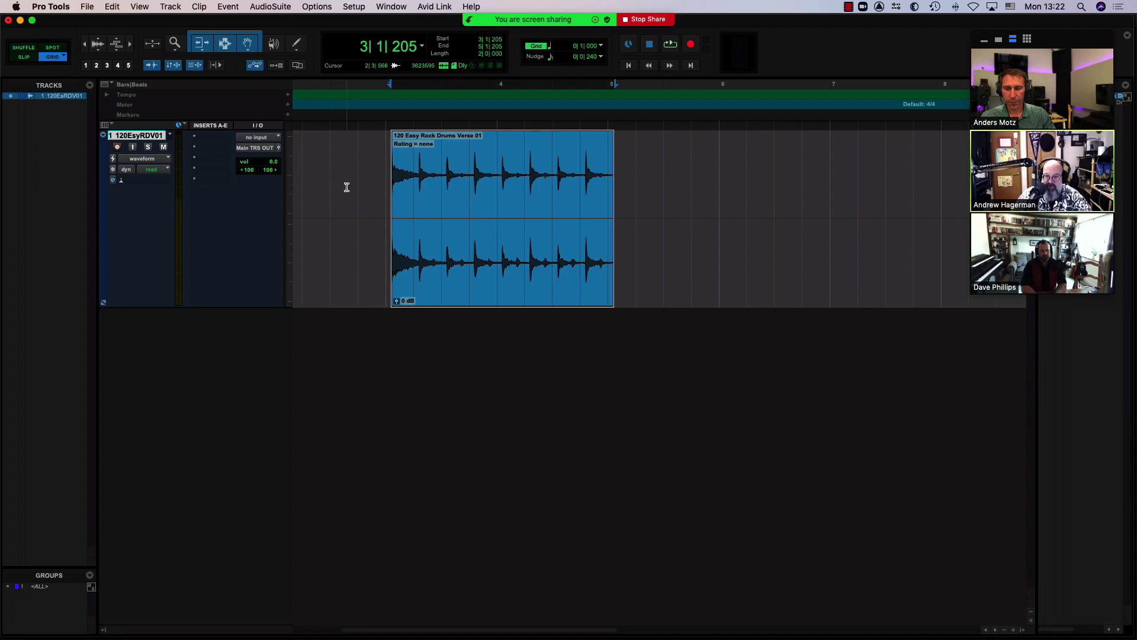
- Switch back to Relative Grid with F4 and nudge the drum clip to 3|1|451
{"action": "key", "text": "F4"}
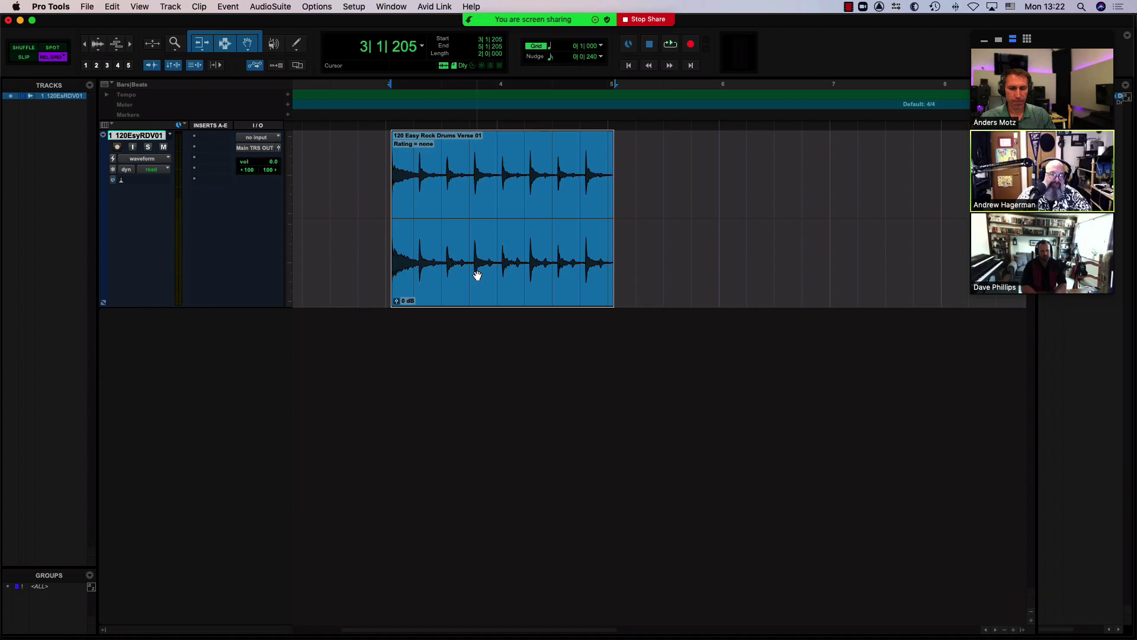
{"action": "left_click_drag", "start_coordinate": [478, 275], "coordinate": [485, 275]}
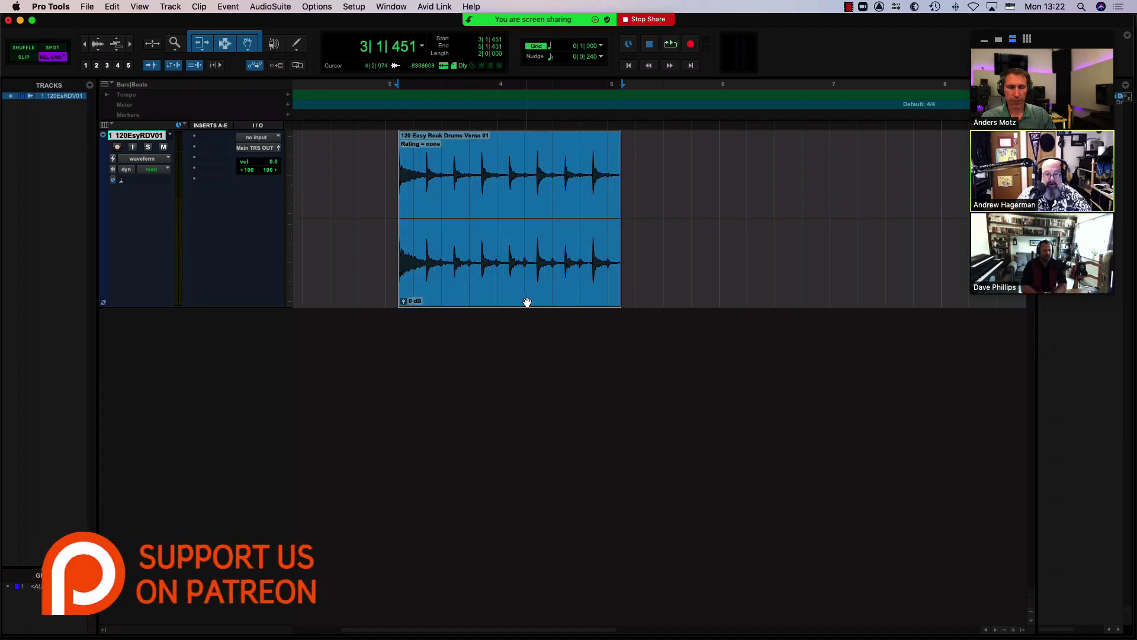
{"action": "scroll", "coordinate": [482, 271], "scroll_direction": "up", "scroll_amount": 3}
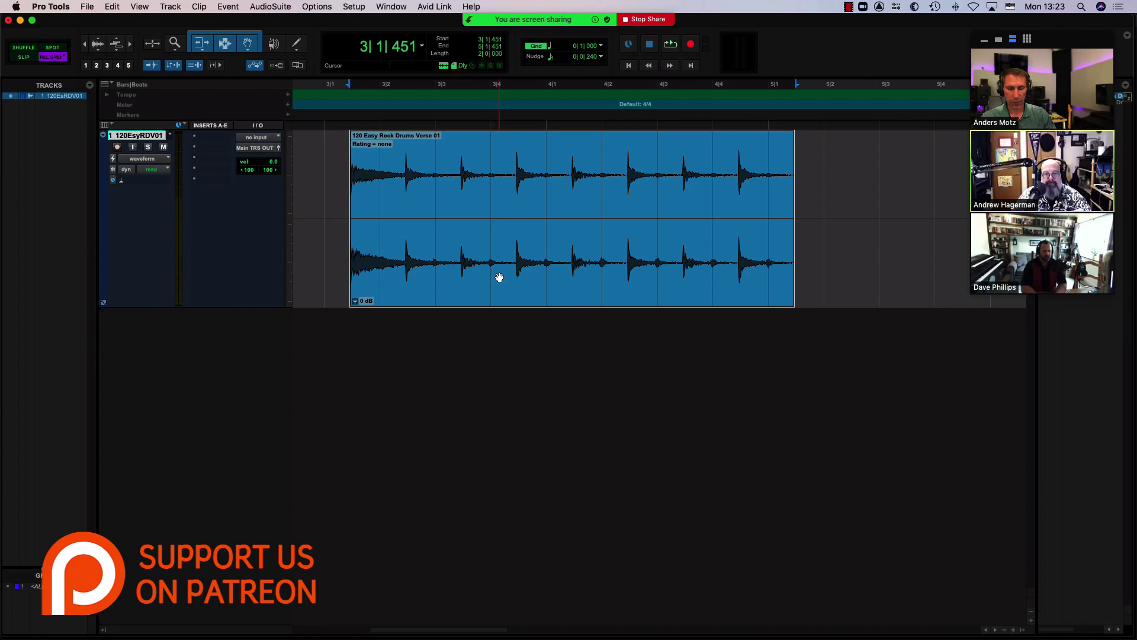
- Place the insertion point at 5|2|000 in the empty track area after the drum clip
{"action": "scroll", "coordinate": [507, 272], "scroll_direction": "right", "scroll_amount": 3}
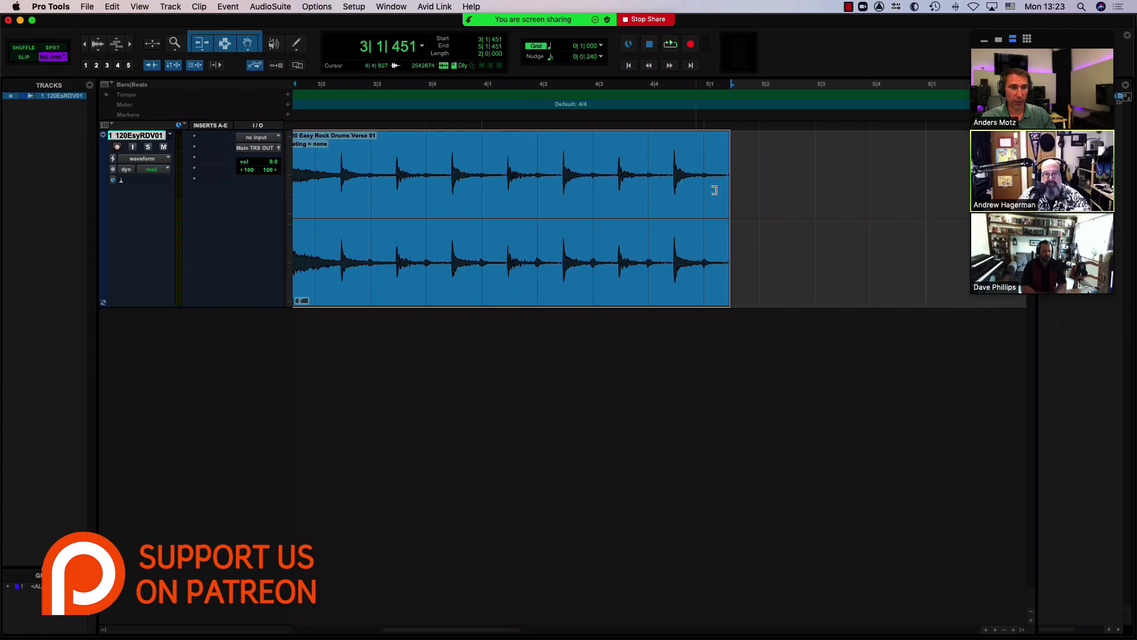
{"action": "left_click", "coordinate": [777, 177]}
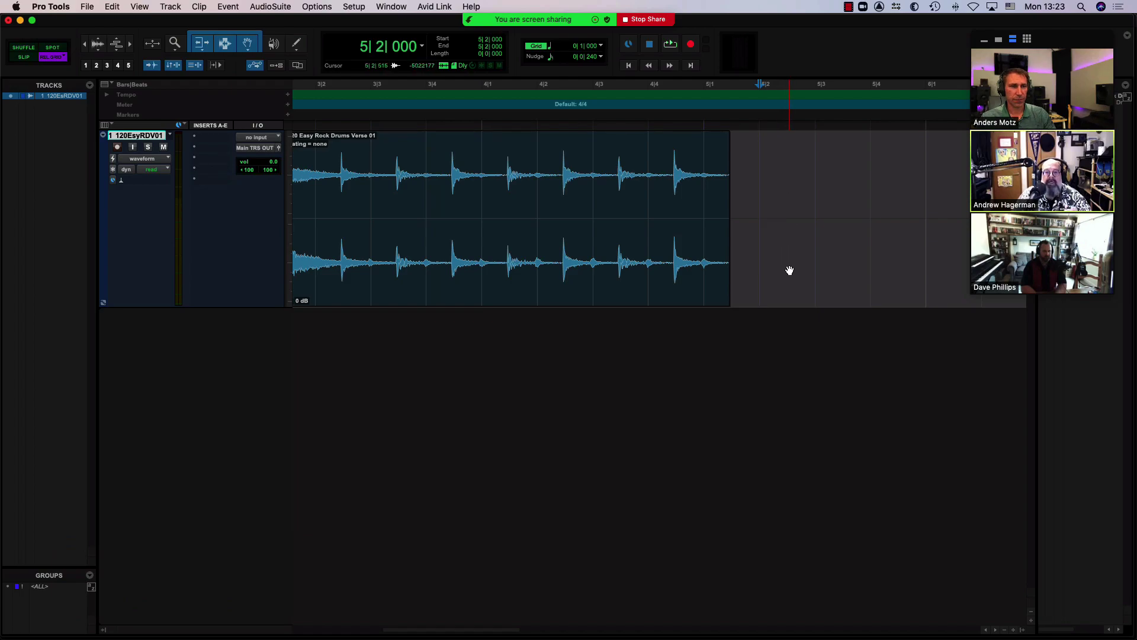
{"action": "scroll", "coordinate": [790, 271], "scroll_direction": "left", "scroll_amount": 1}
{"action": "scroll", "coordinate": [789, 270], "scroll_direction": "left", "scroll_amount": 2}
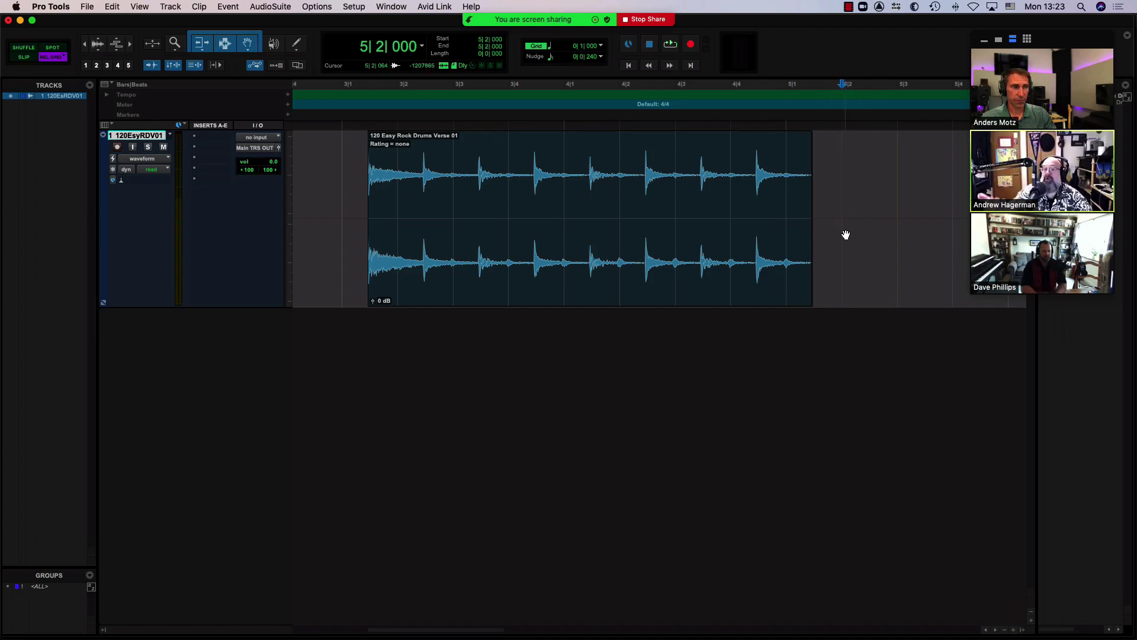
{"action": "left_click", "coordinate": [899, 169]}
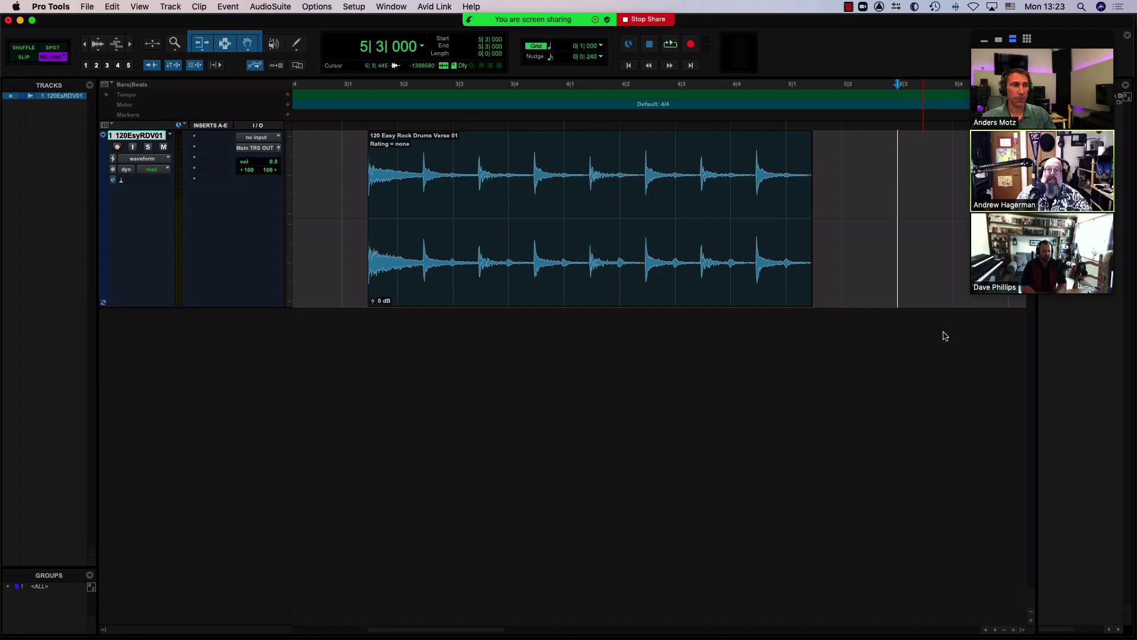
{"action": "left_click", "coordinate": [841, 183]}
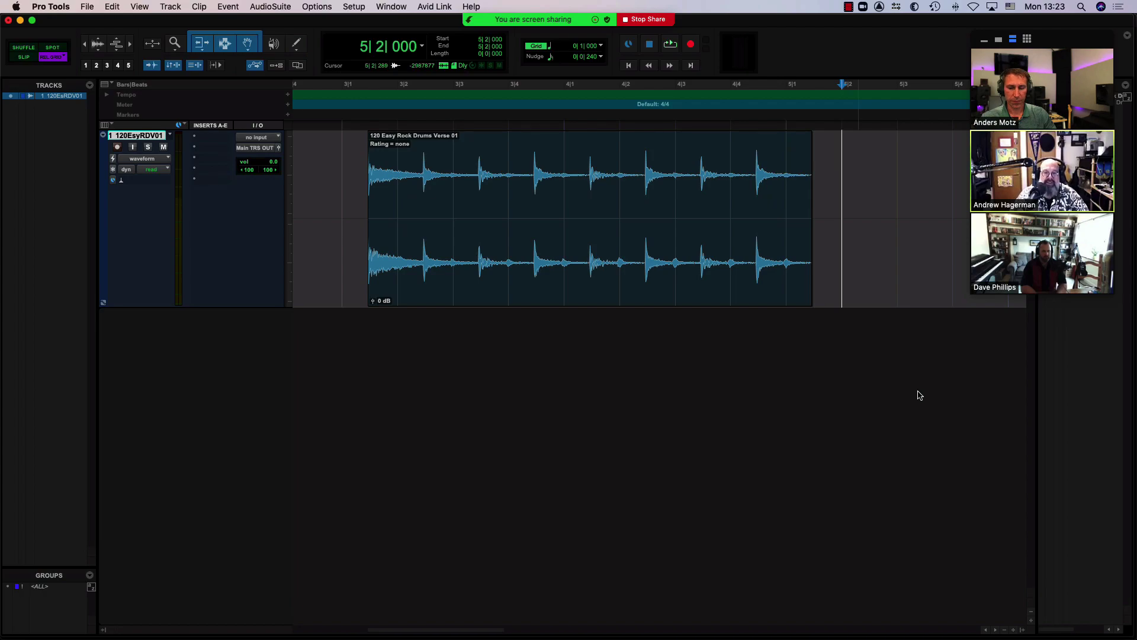
{"action": "key", "text": "super+v"}
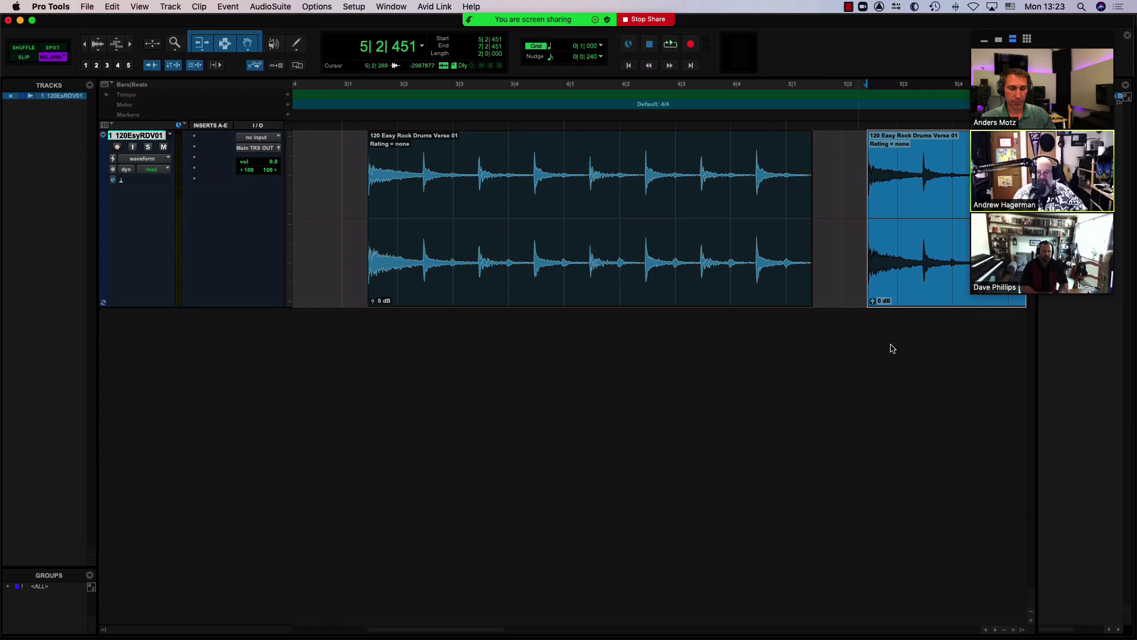
{"action": "key", "text": "Delete"}
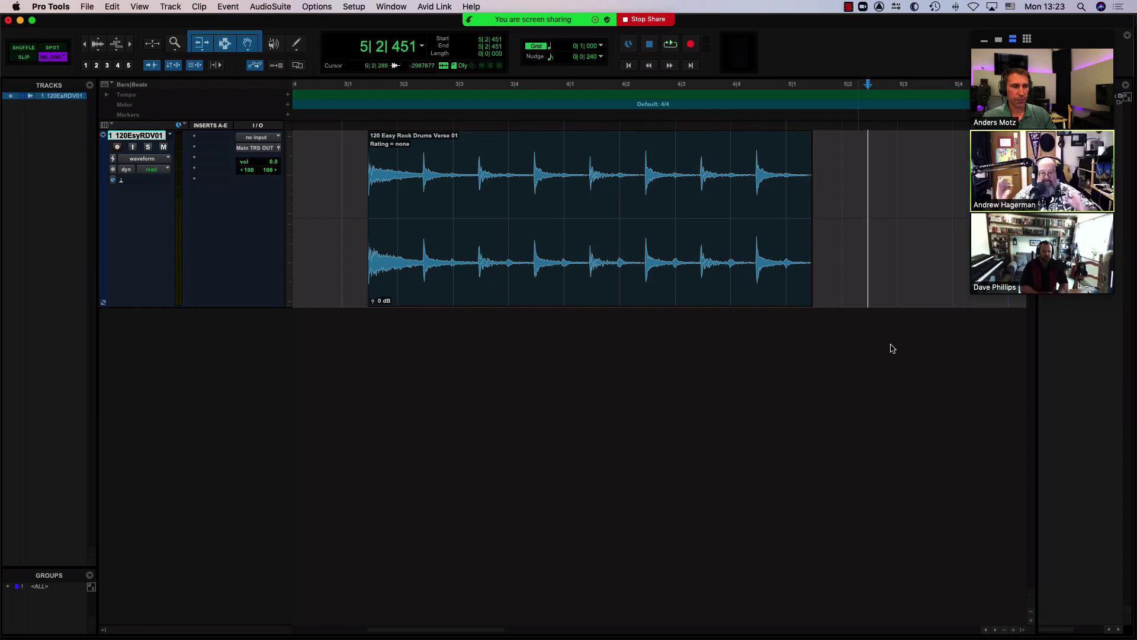
- Cut the drum clip and paste it at 2|4, so it spans 2|4|451 to 4|4|451
{"action": "left_click", "coordinate": [547, 299]}
{"action": "scroll", "coordinate": [547, 299], "scroll_direction": "left", "scroll_amount": 3}
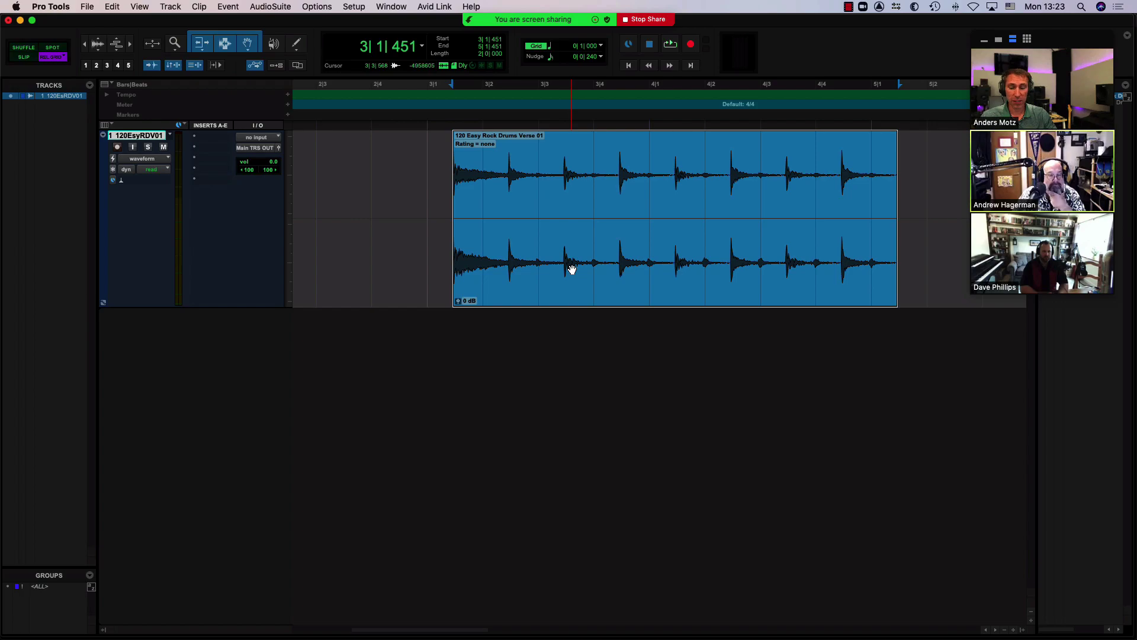
{"action": "key", "text": "Delete"}
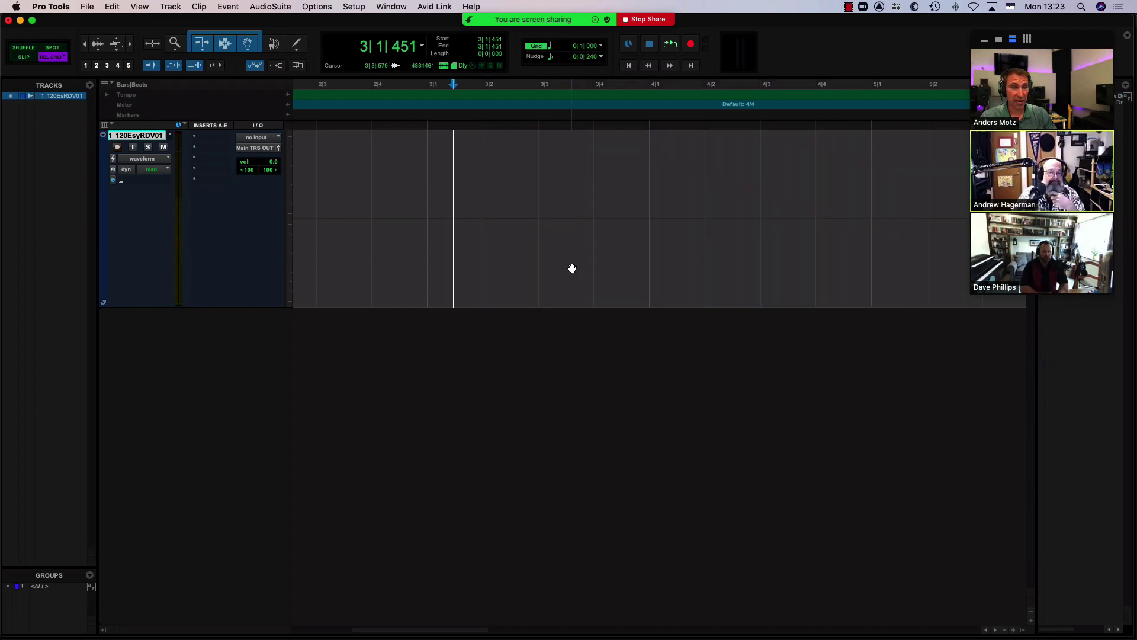
{"action": "left_click", "coordinate": [374, 171]}
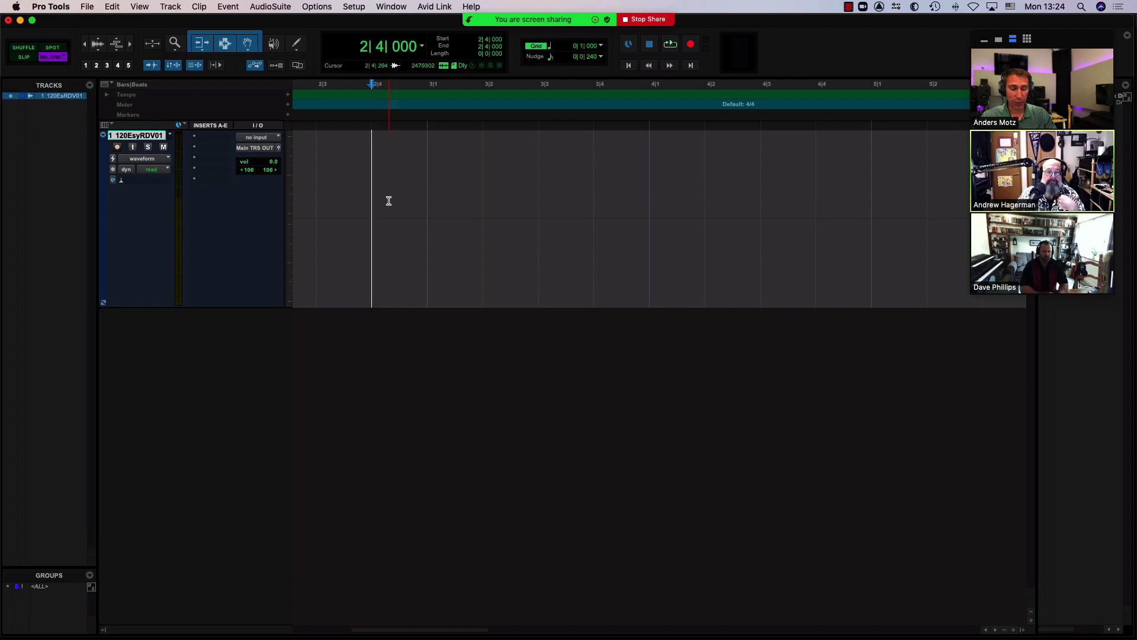
{"action": "key", "text": "super+z"}
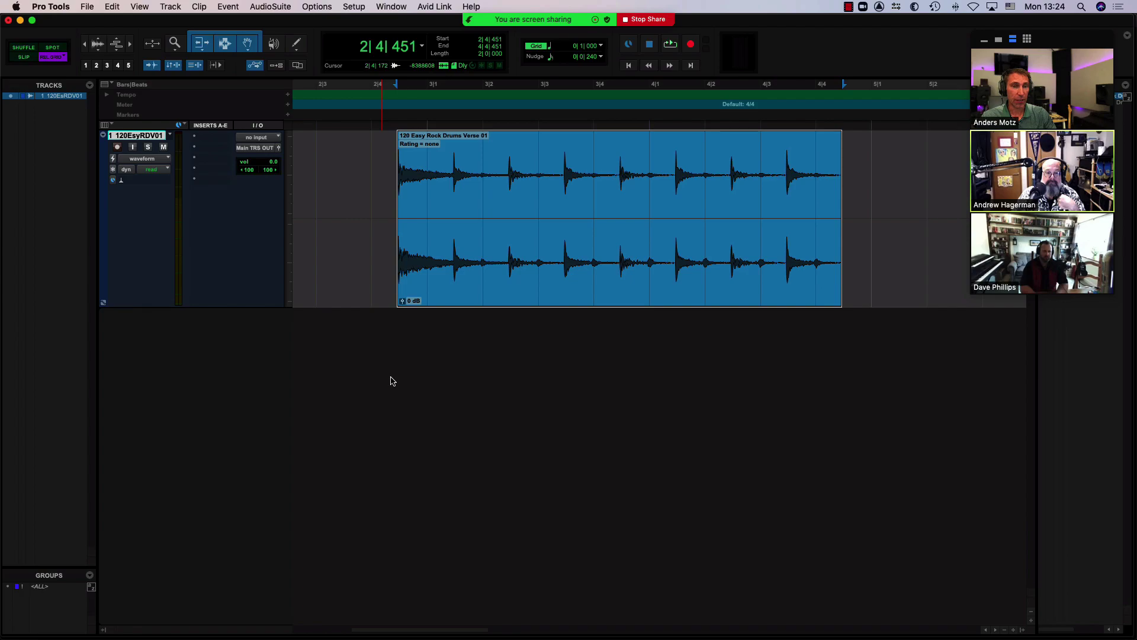